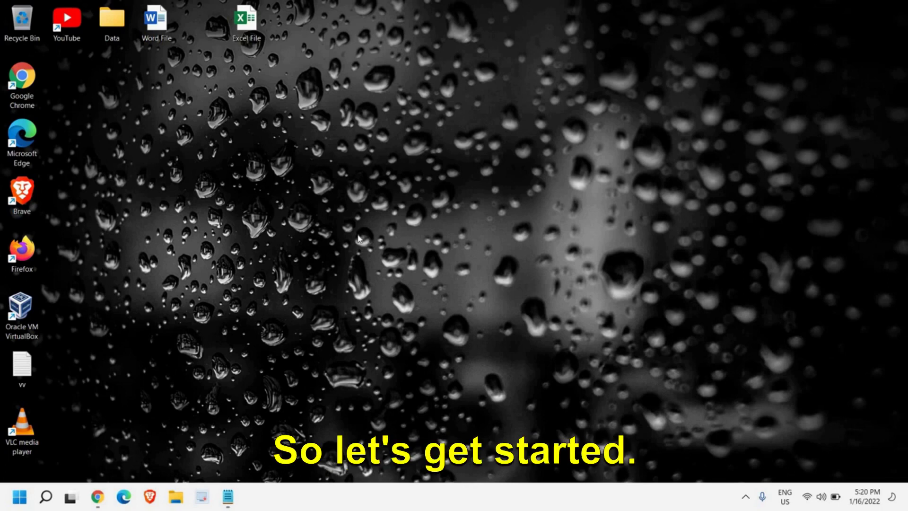
- Open Windows Search to look up Command Prompt with 'cmd'
left_click(46, 498)
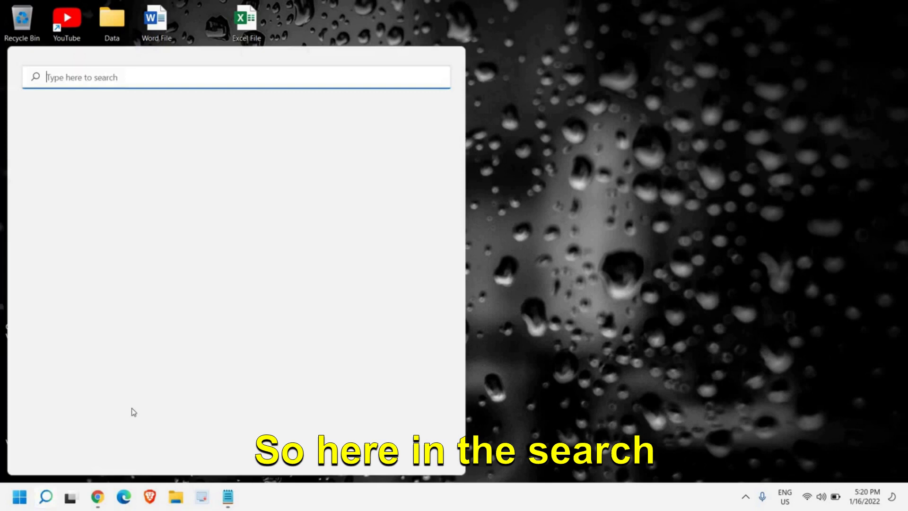
type("cmd")
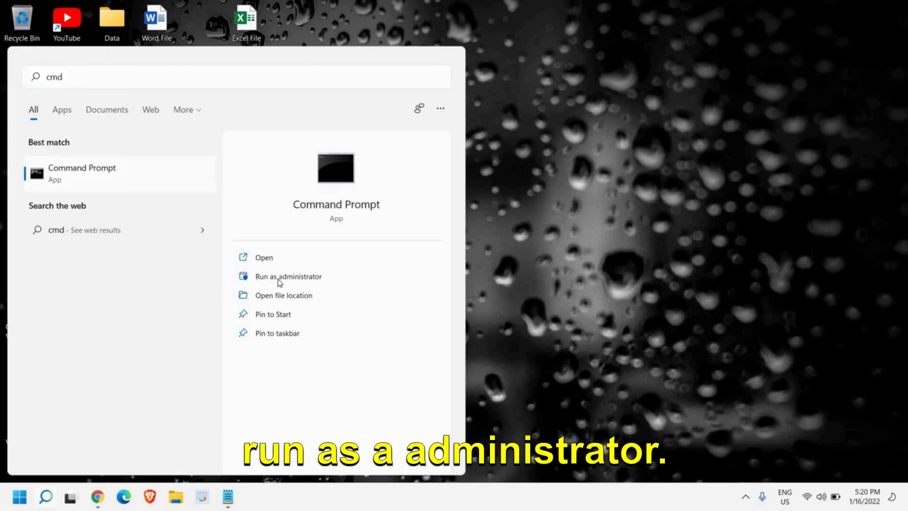
- Launch Command Prompt as administrator
left_click(279, 277)
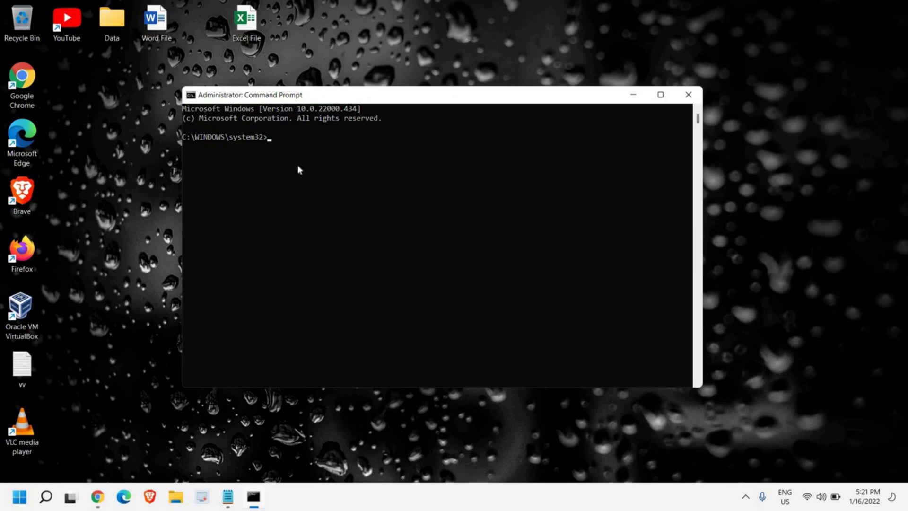
type("netsh")
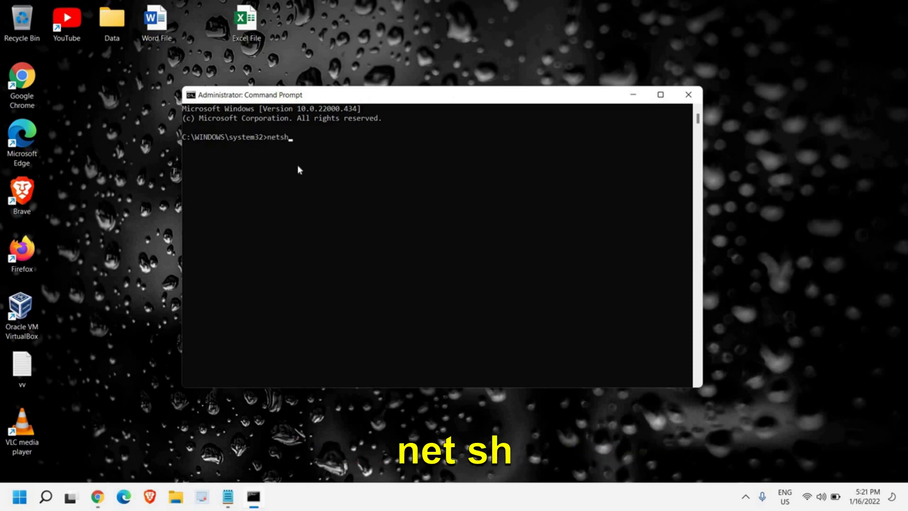
type(" wlan sh")
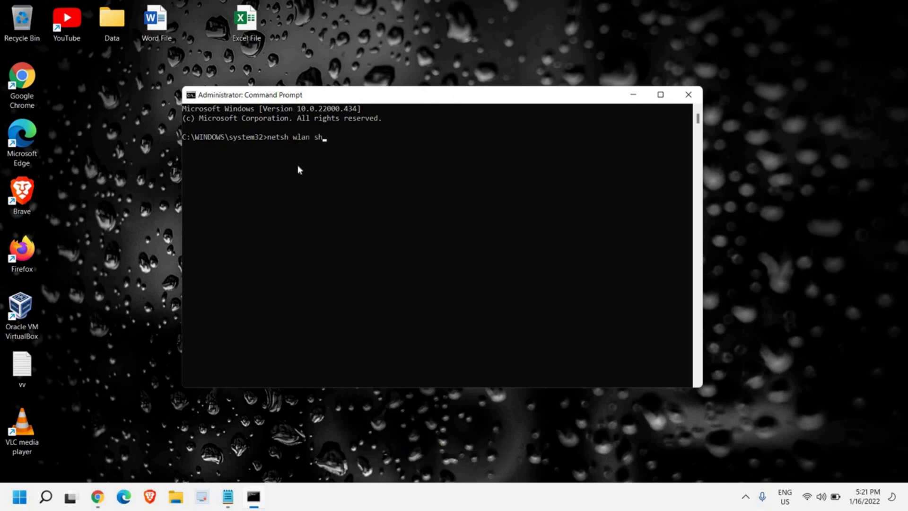
type("ow driver")
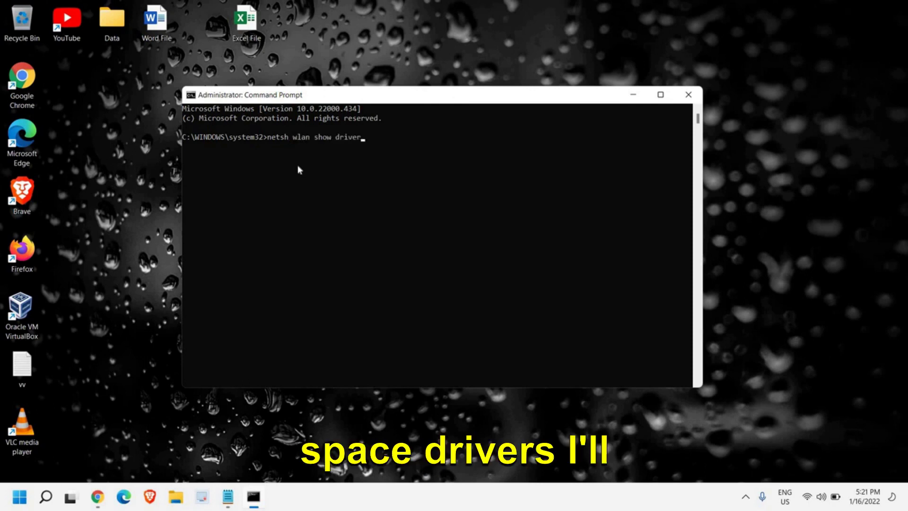
type("s")
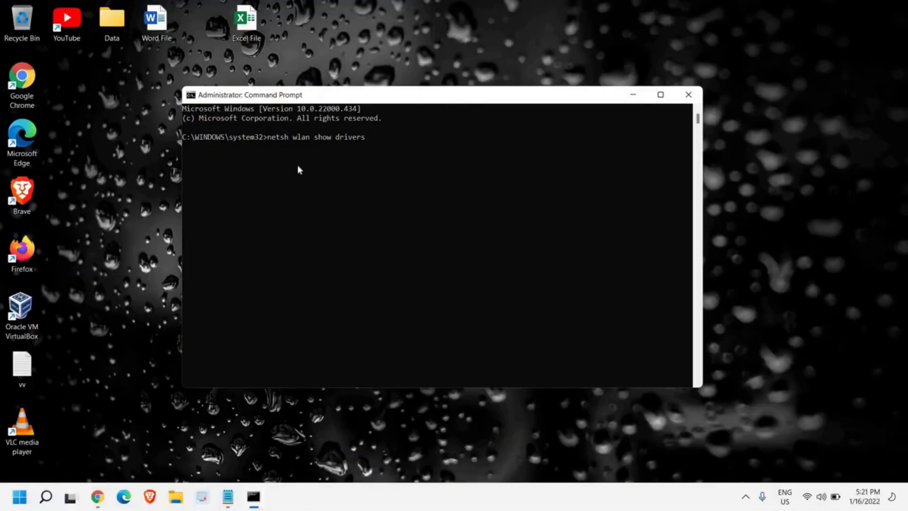
key("Return")
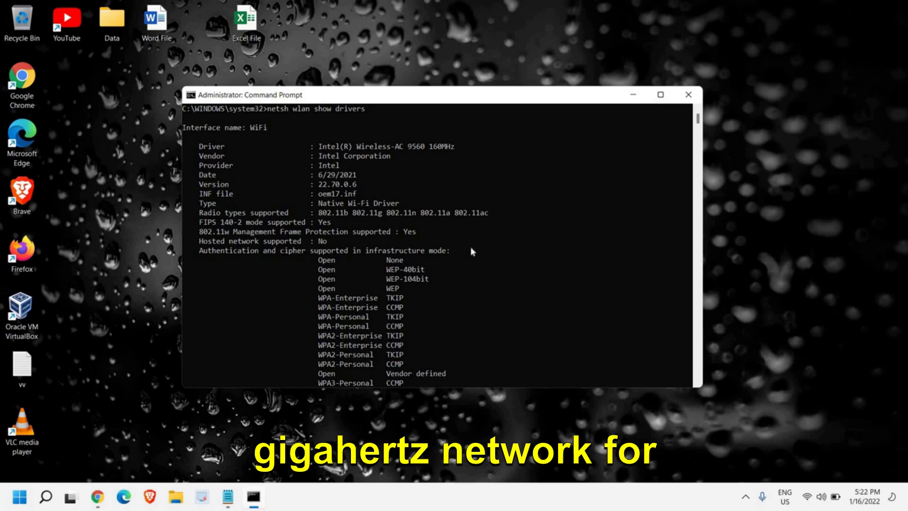
- Close the Command Prompt window and launch Device Manager from the Start context menu
left_click(692, 95)
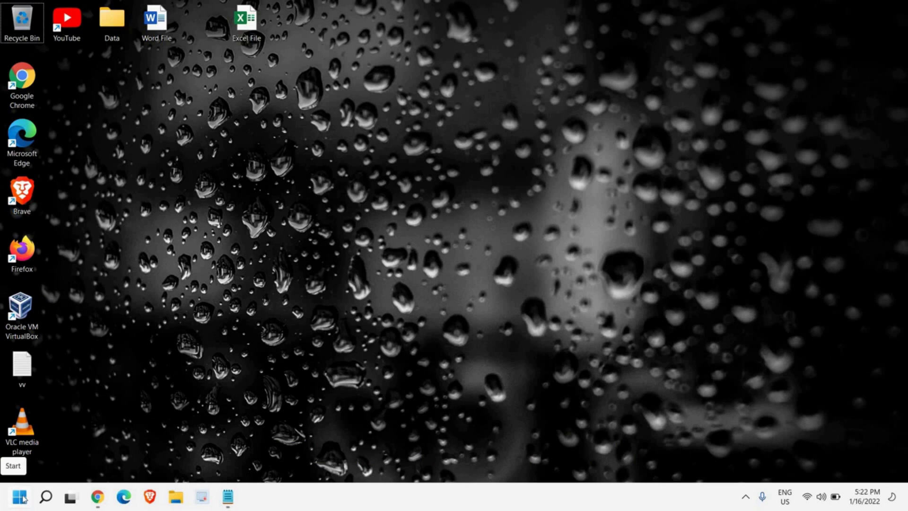
right_click(20, 496)
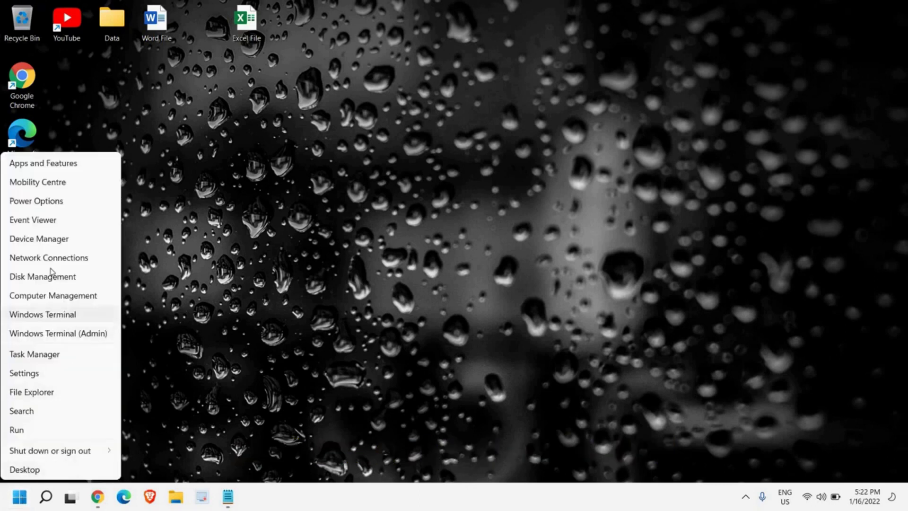
left_click(39, 239)
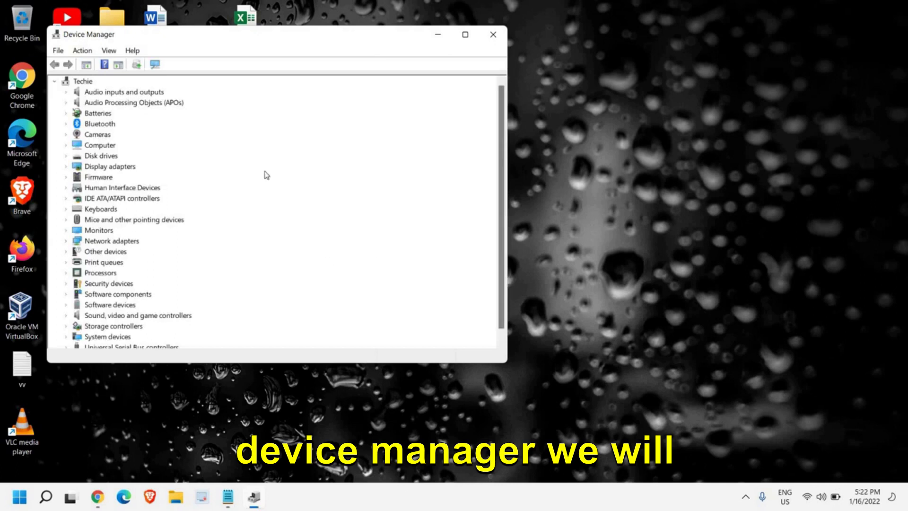
- Expand Network adapters and bring up the Intel Wireless-AC 9560 160MHz context menu
double_click(112, 241)
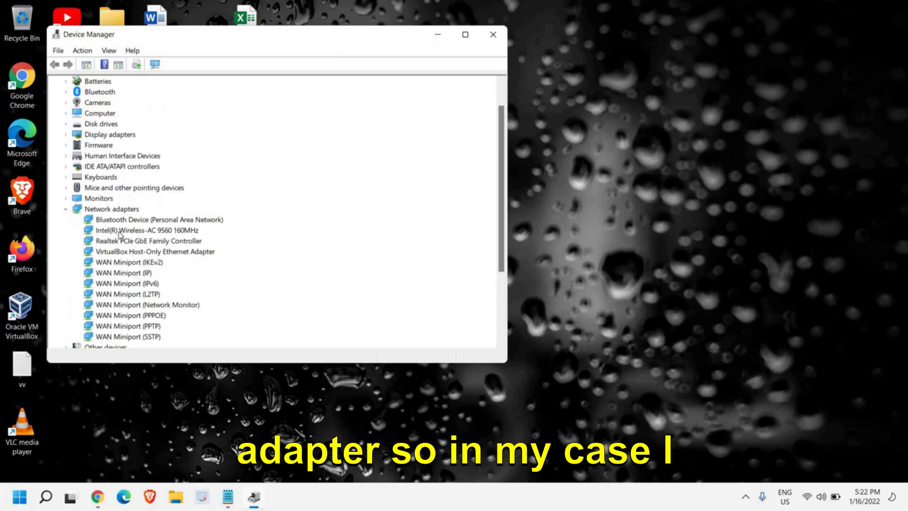
left_click(130, 230)
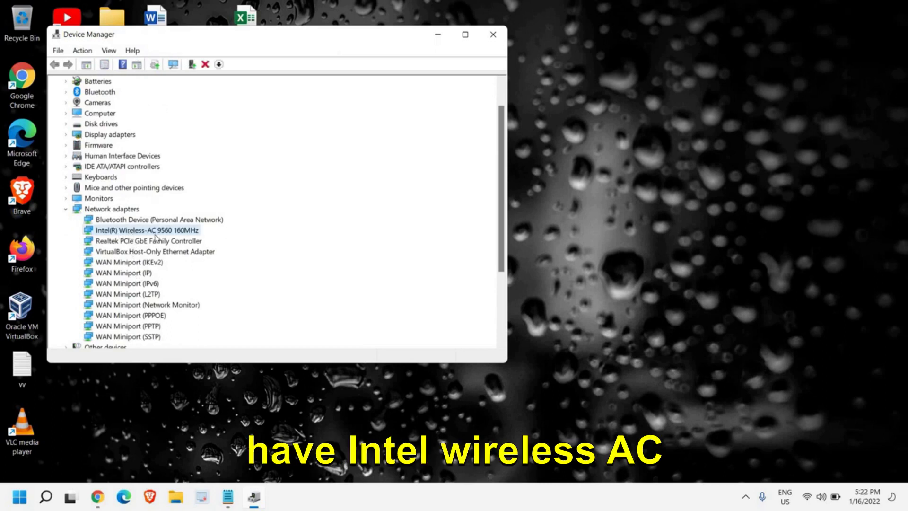
right_click(171, 232)
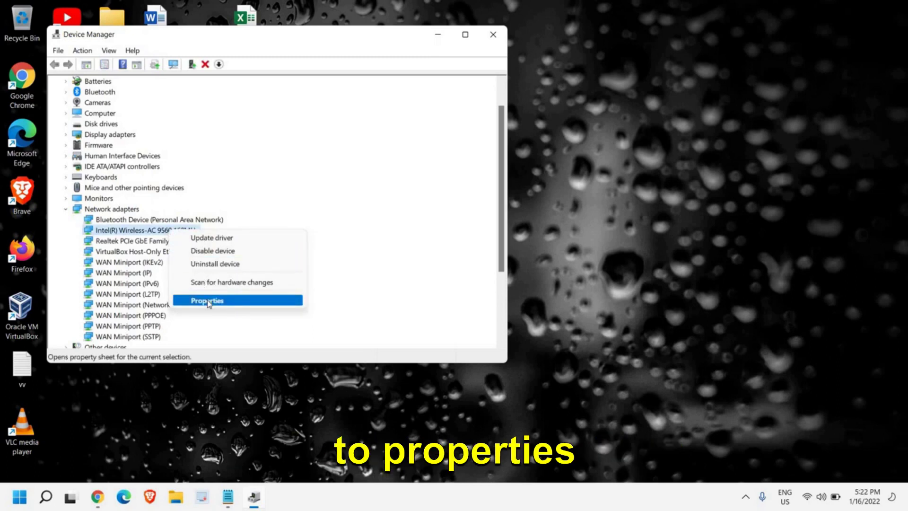
left_click(197, 241)
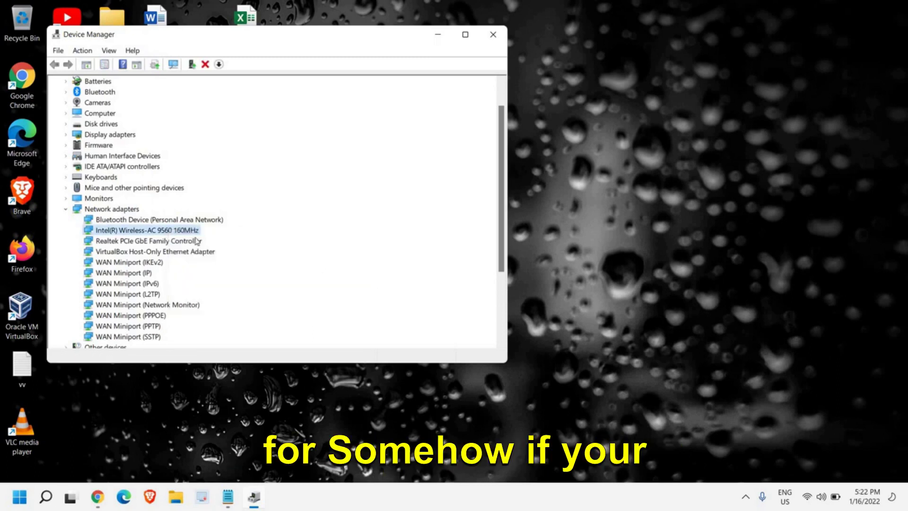
right_click(173, 233)
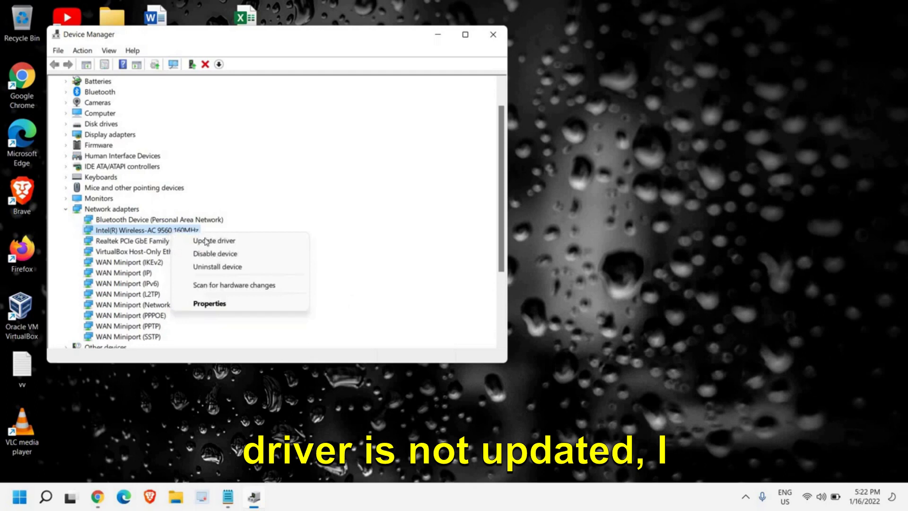
left_click(241, 241)
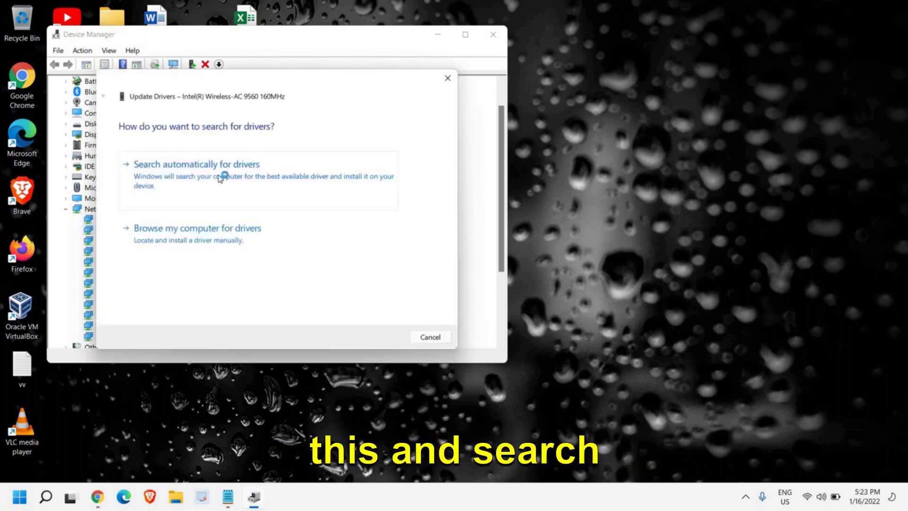
left_click(220, 178)
left_click(431, 336)
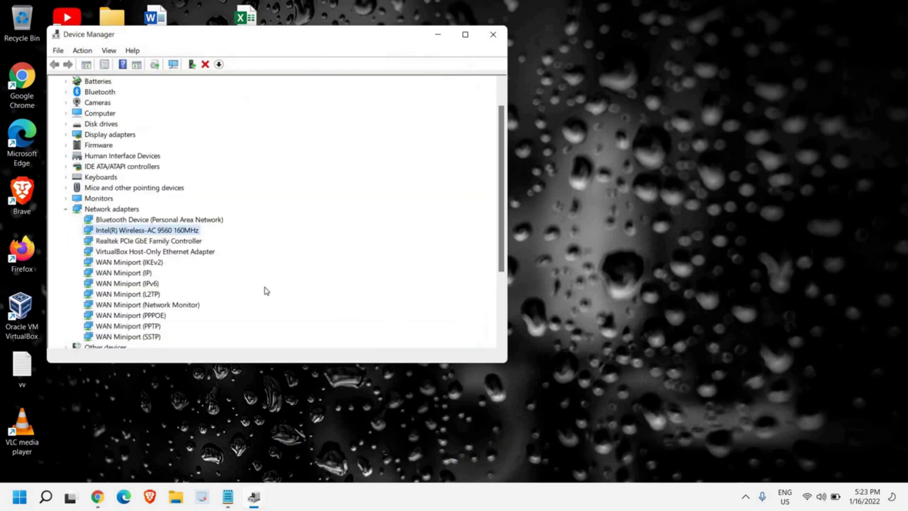
- In the Intel adapter's Advanced properties, set Preferred Band to '3. Prefer 5GHz band'
right_click(175, 232)
left_click(205, 301)
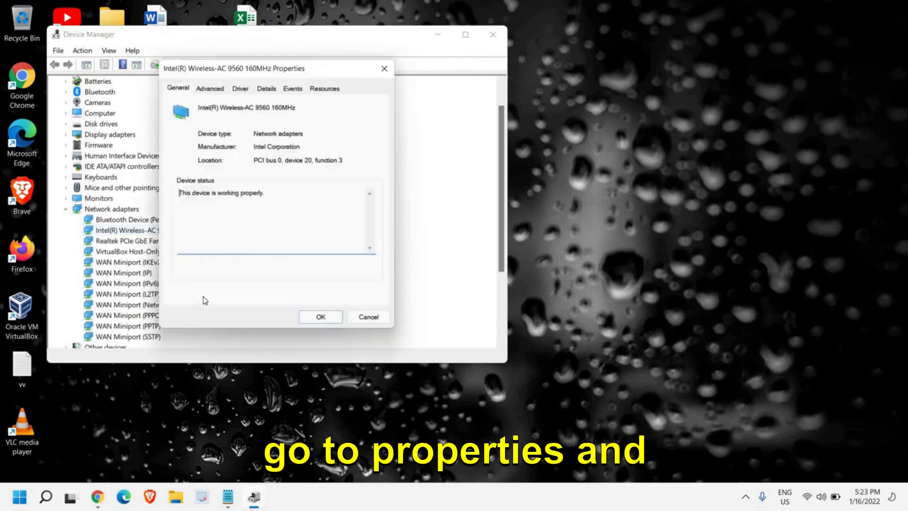
left_click(211, 89)
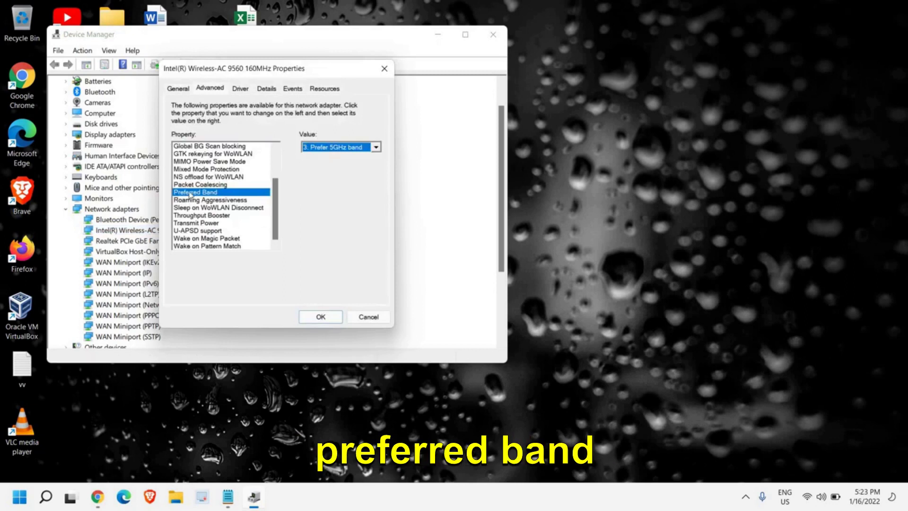
left_click(340, 148)
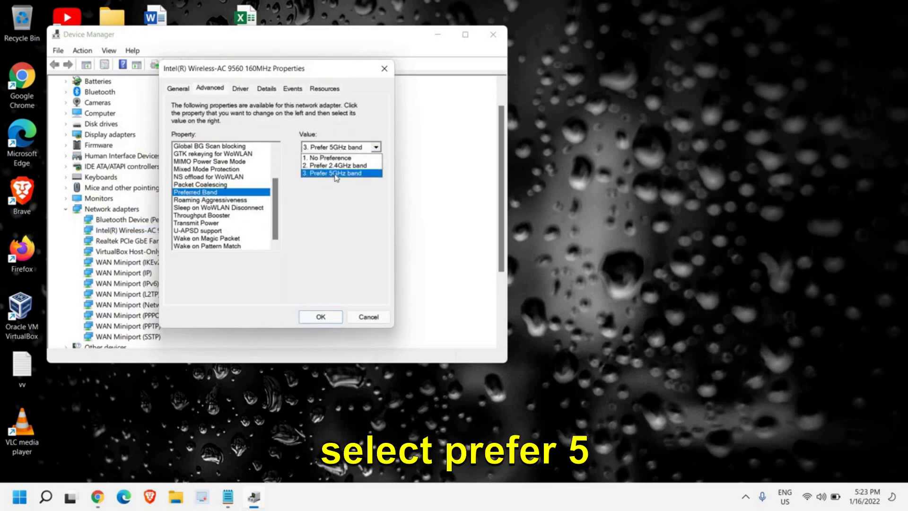
left_click(335, 174)
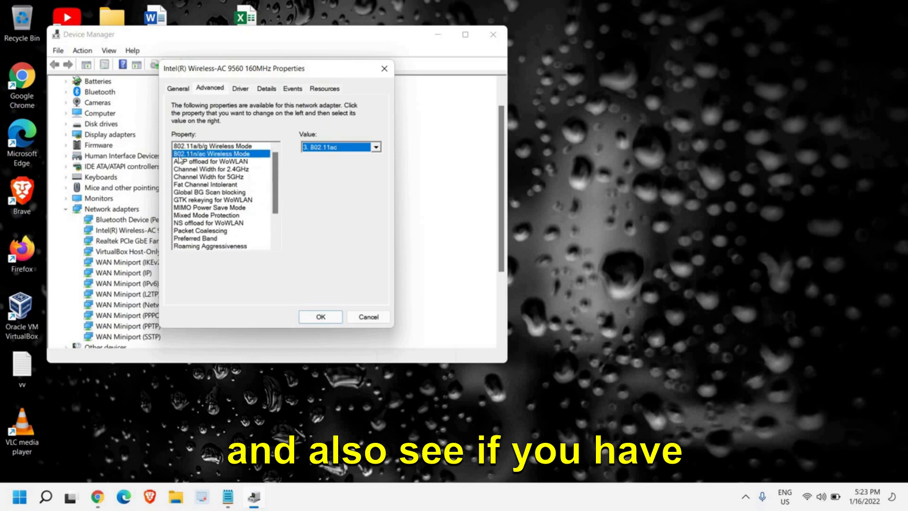
- Set Wireless Mode to '3. 802.11ac', keep Prefer 5GHz band, and confirm with OK
left_click(345, 148)
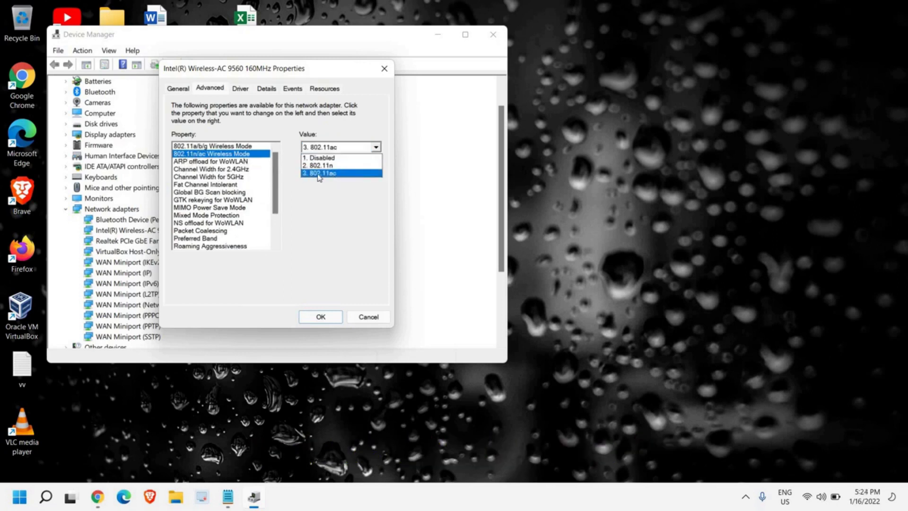
left_click(348, 175)
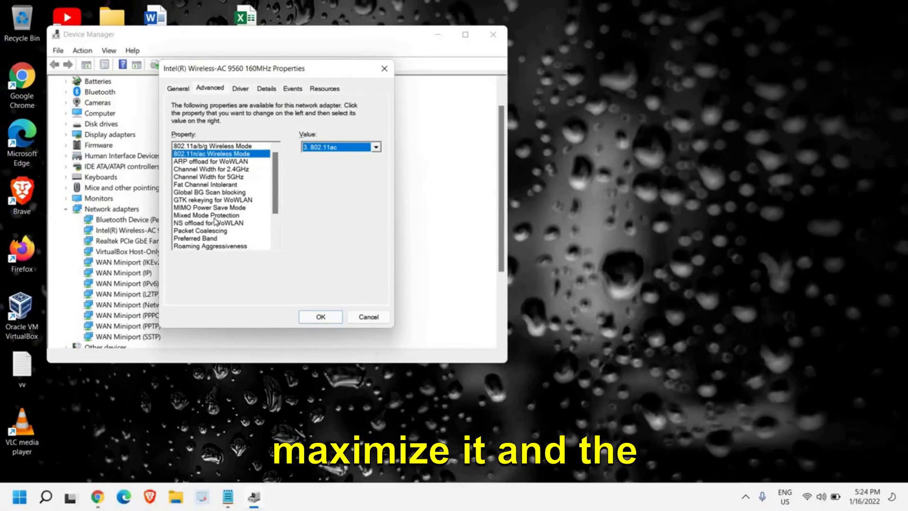
left_click(196, 238)
scroll(201, 240, "down", 1)
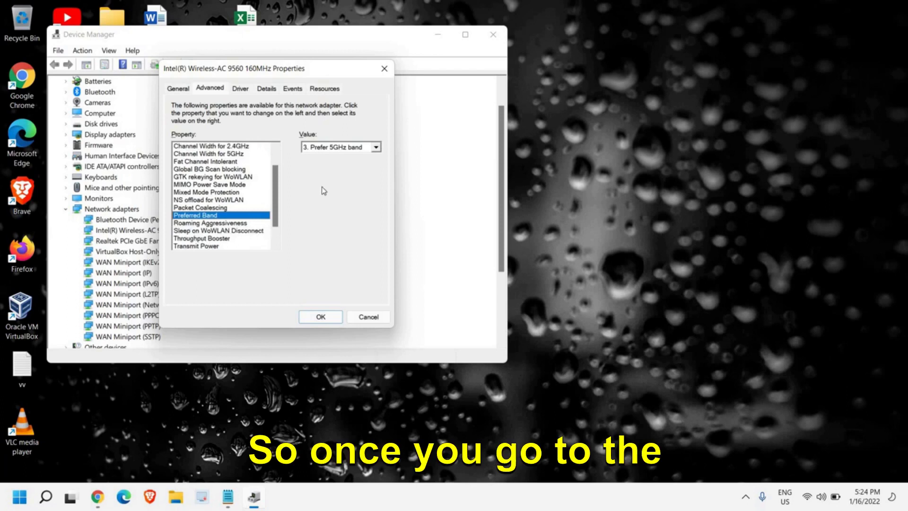
left_click(334, 148)
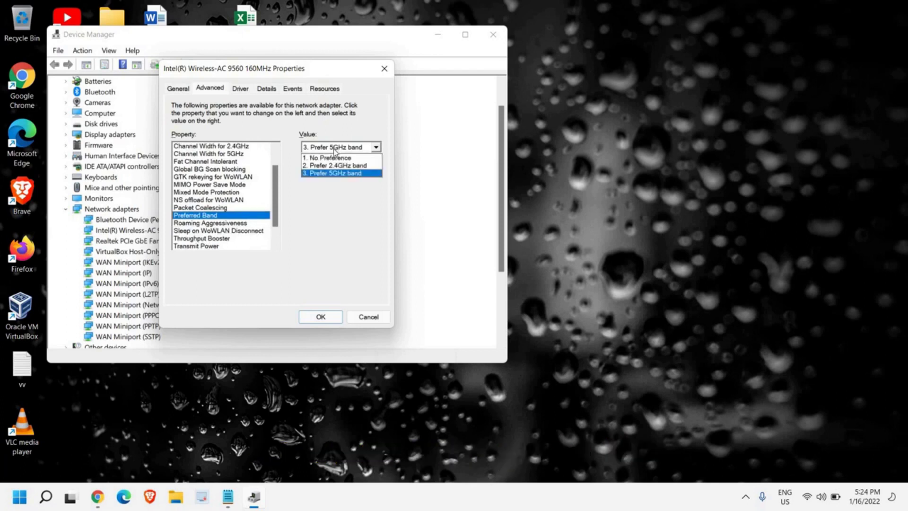
left_click(257, 213)
left_click(321, 317)
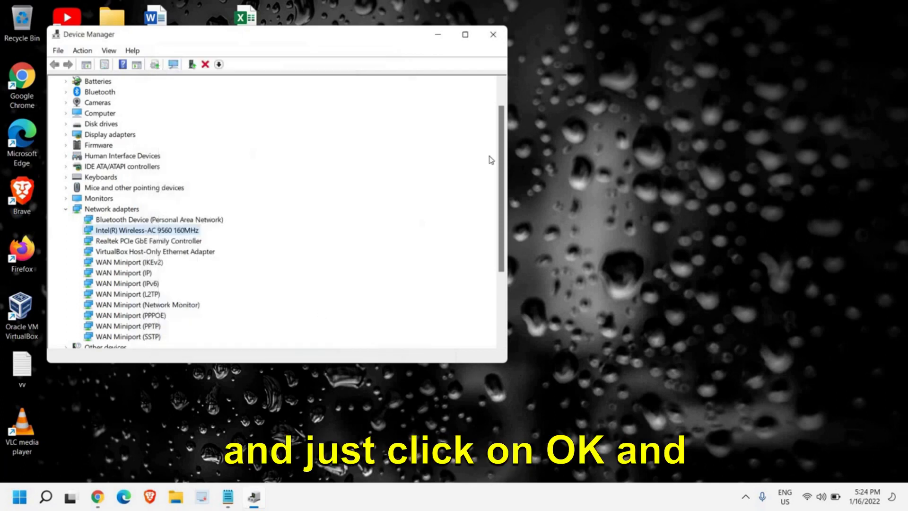
- Close Device Manager and briefly check the connected Wi-Fi network in Quick Settings
left_click(493, 34)
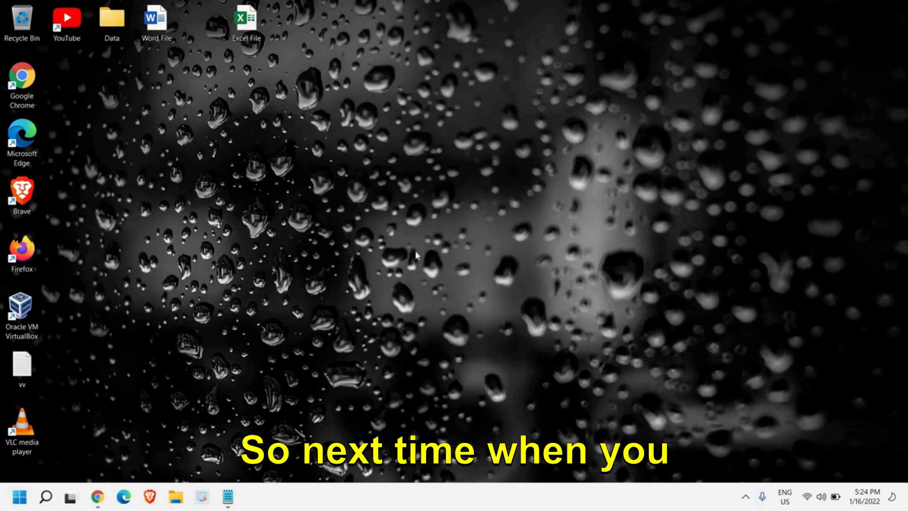
left_click(807, 497)
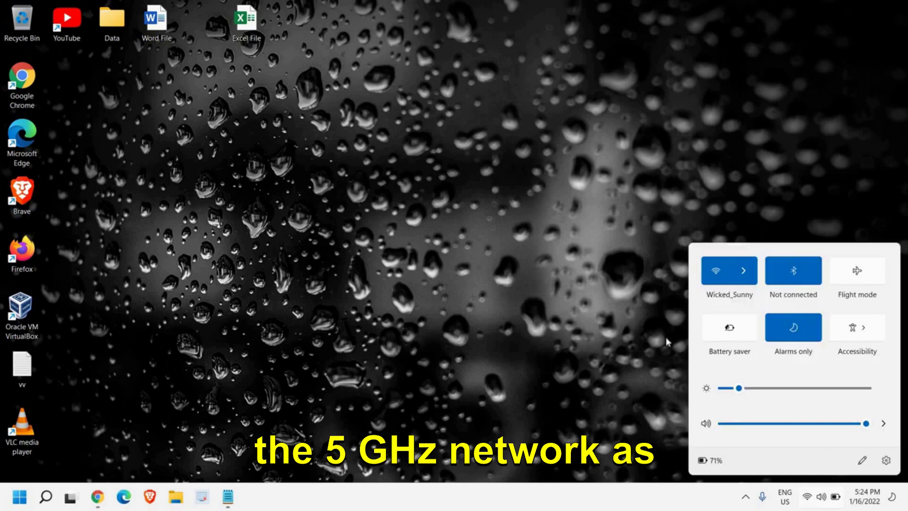
left_click(518, 192)
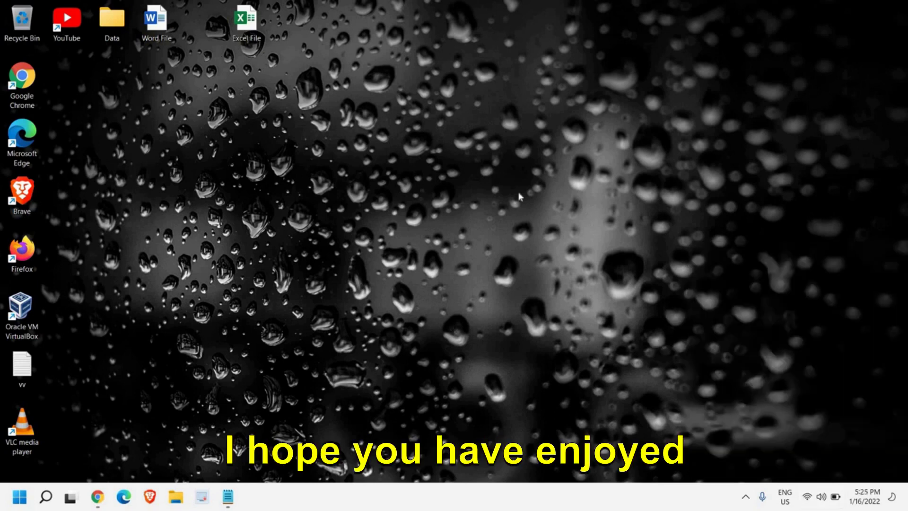